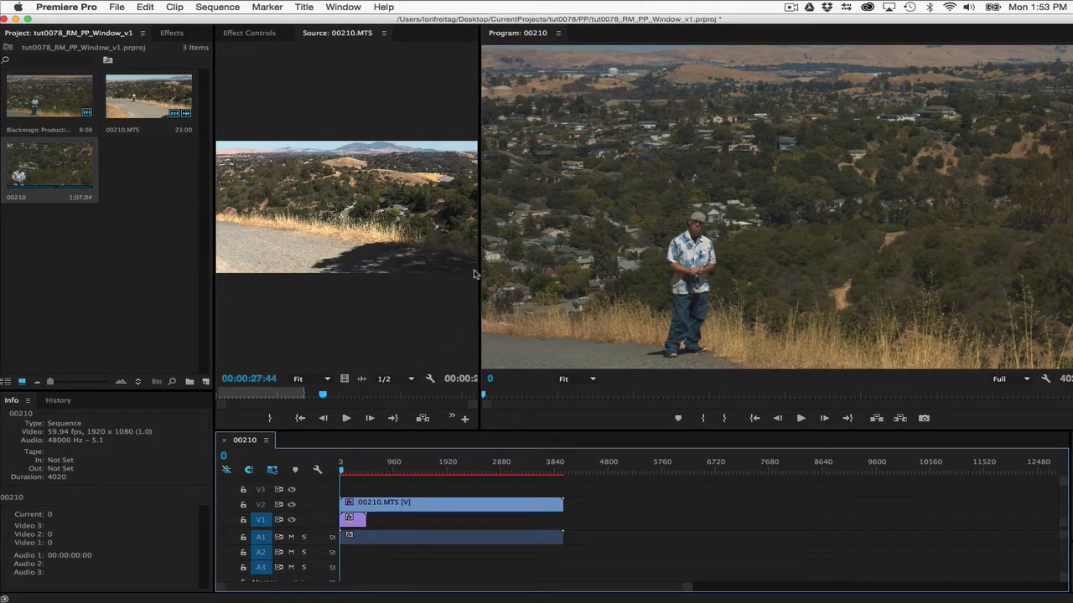
- Widen the Source monitor by moving the Source/Program divider to the right
{"action": "left_click_drag", "start_coordinate": [480, 271], "coordinate": [637, 265]}
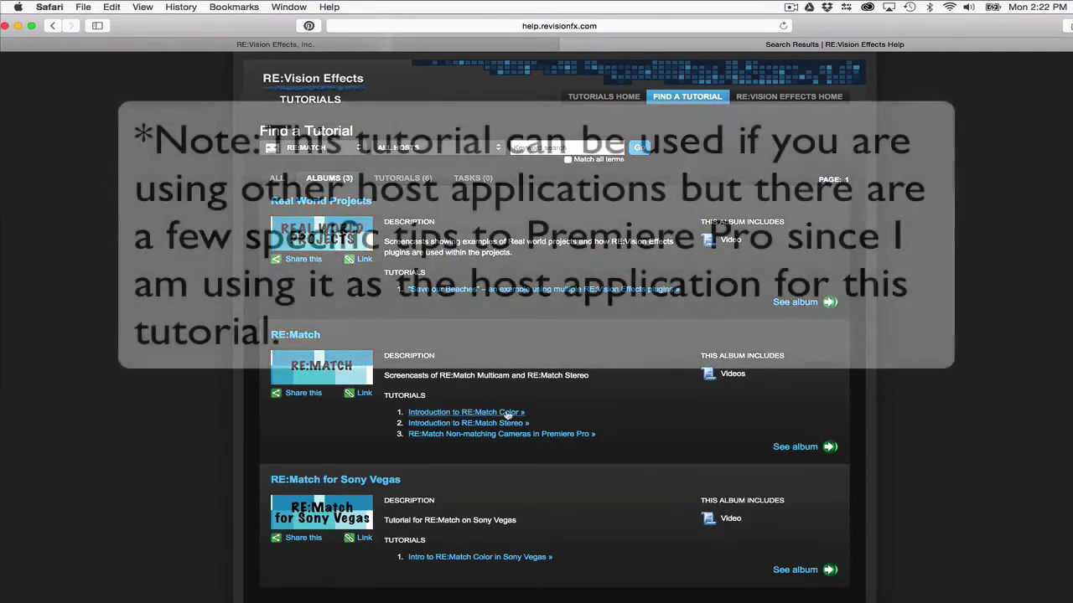
- Open the 'Introduction to RE:Match Color' tutorial from the RE:Vision Effects tutorials page
{"action": "left_click", "coordinate": [505, 414]}
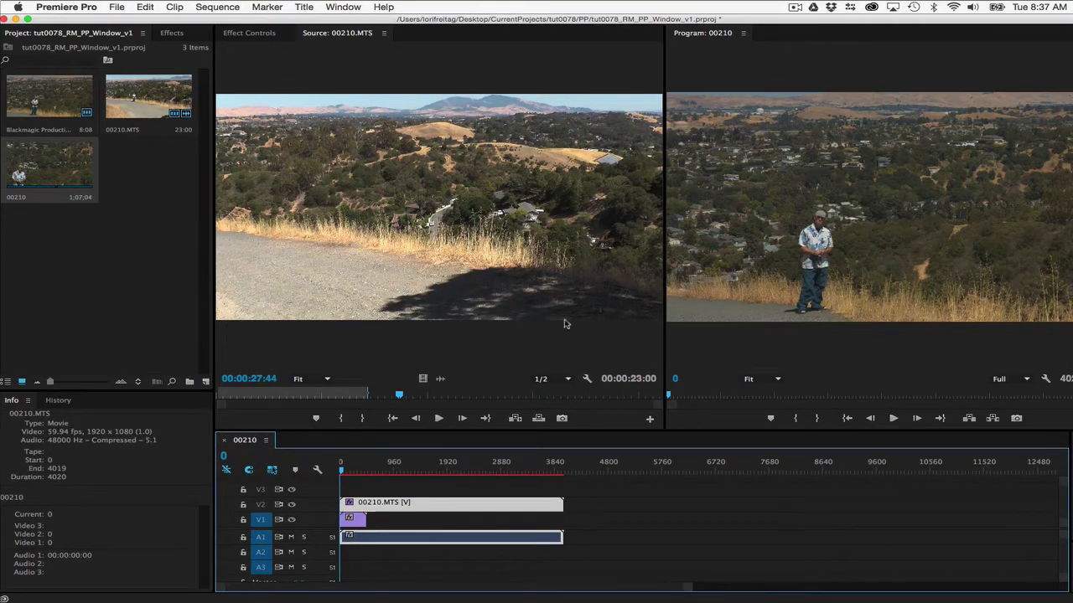
- Select the 4K clip on V1, then apply RE:Match Color to the HD 00210.MTS clip on V2
{"action": "left_click", "coordinate": [352, 519]}
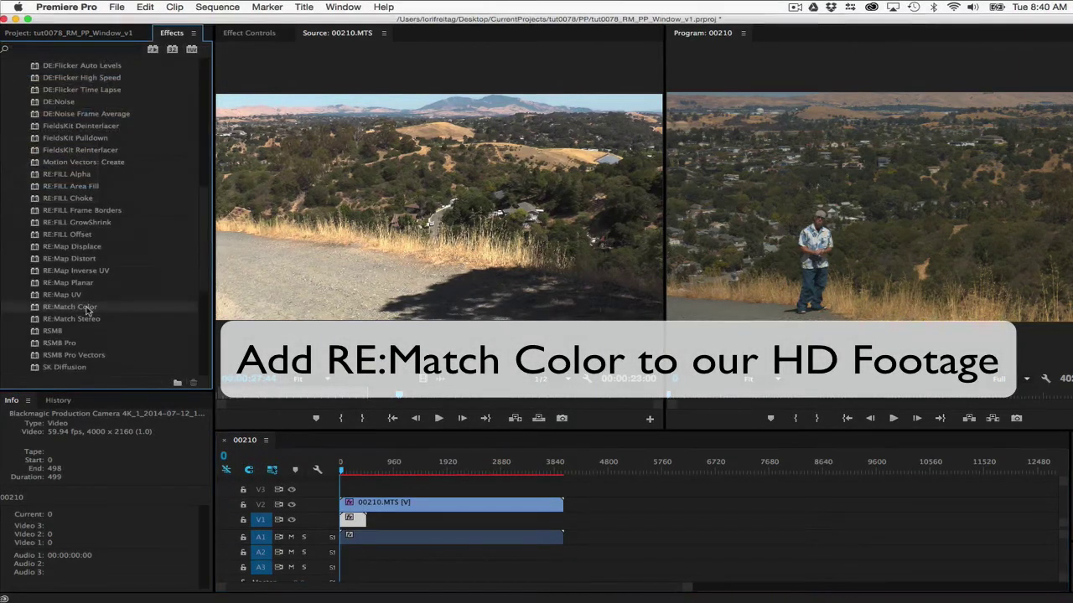
{"action": "left_click_drag", "start_coordinate": [84, 306], "coordinate": [412, 503]}
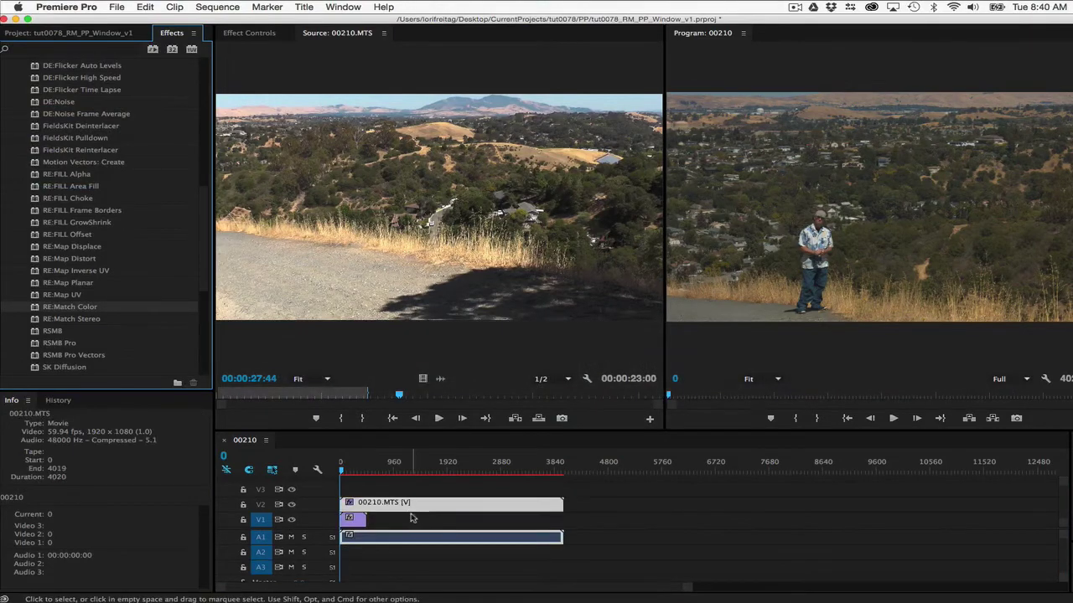
- Show RE:Match Color in Effect Controls with Color Space kept at RGB
{"action": "left_click", "coordinate": [258, 33]}
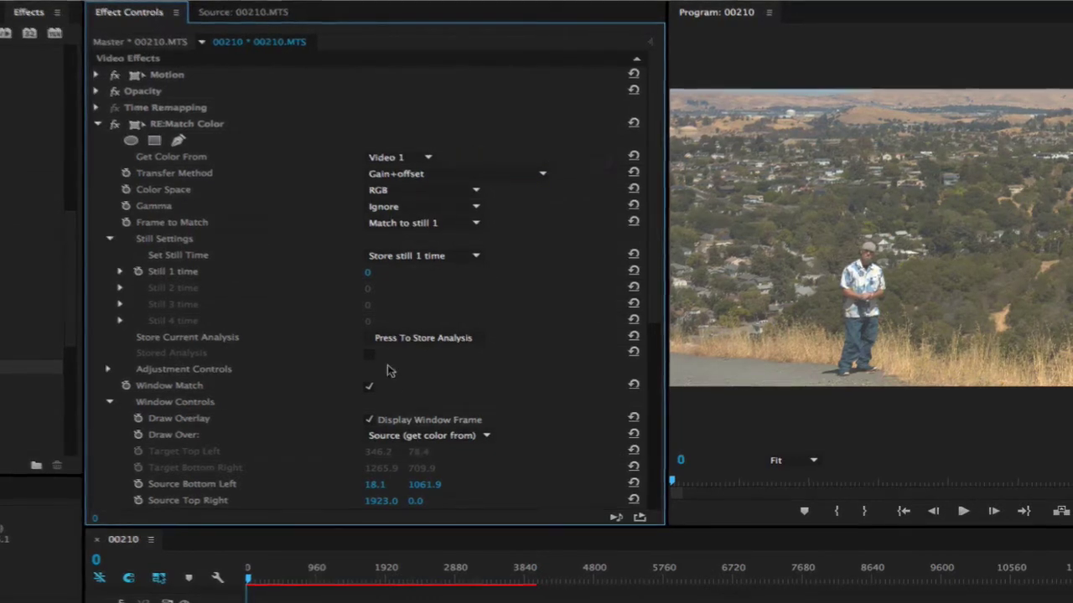
{"action": "left_click", "coordinate": [410, 192]}
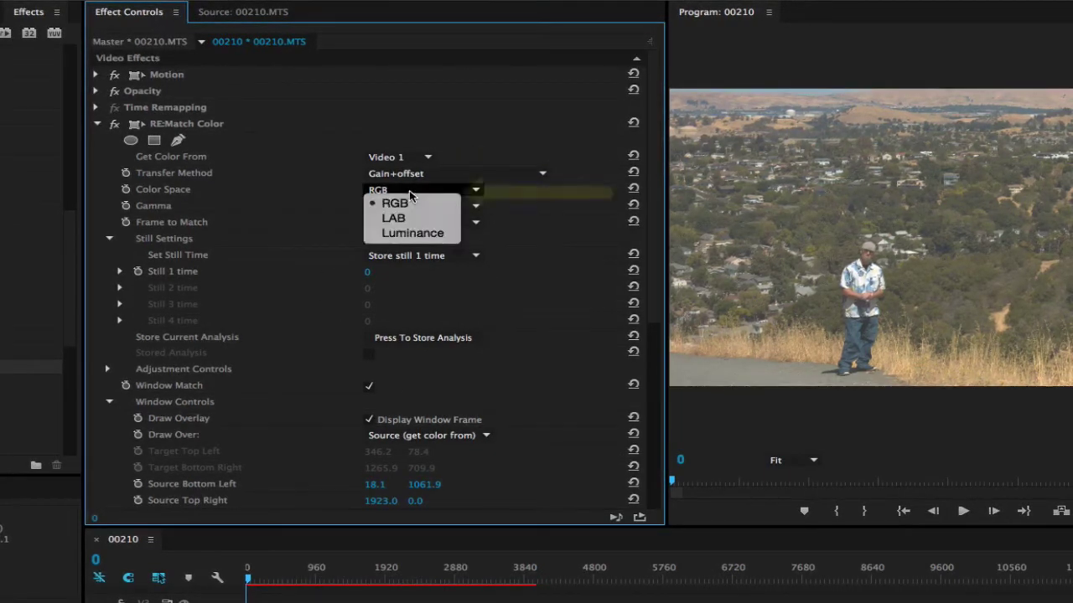
{"action": "left_click", "coordinate": [400, 204]}
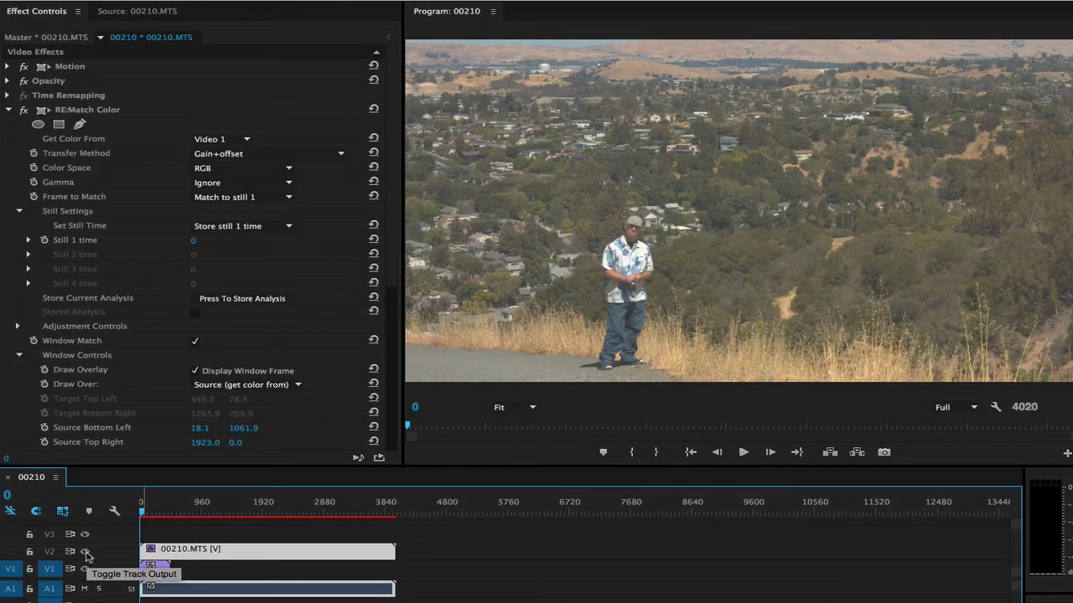
{"action": "left_click", "coordinate": [85, 553]}
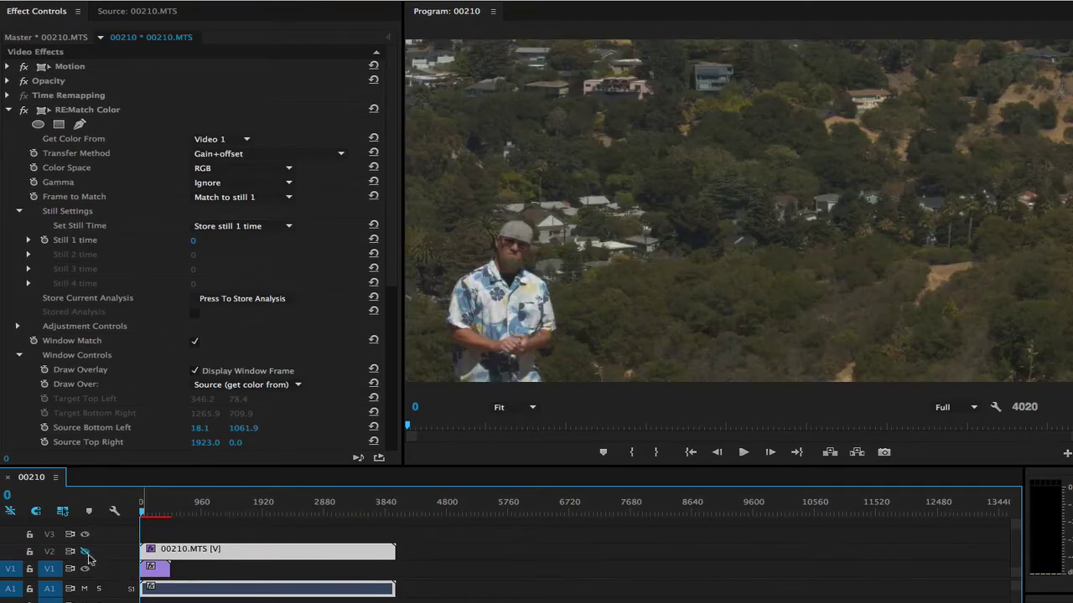
{"action": "left_click_drag", "start_coordinate": [143, 513], "coordinate": [154, 516]}
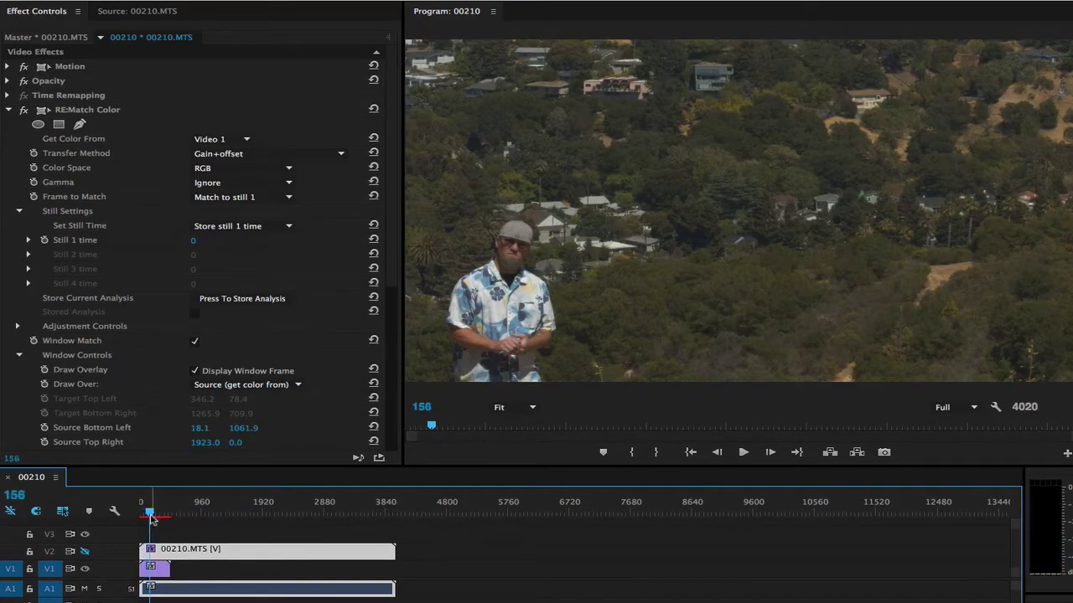
{"action": "left_click", "coordinate": [84, 552]}
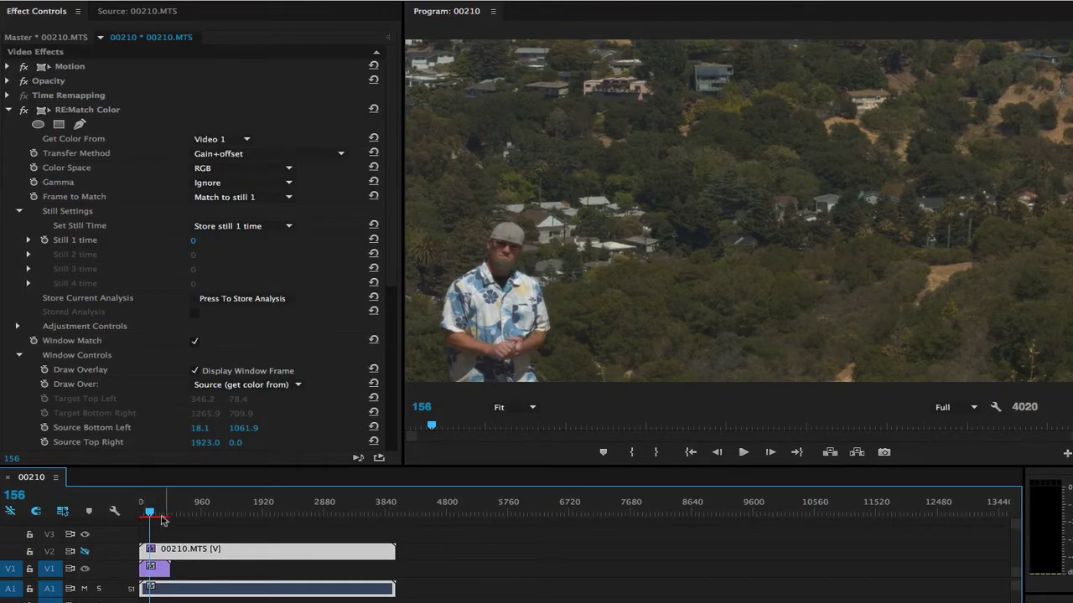
{"action": "left_click_drag", "start_coordinate": [151, 513], "coordinate": [74, 503]}
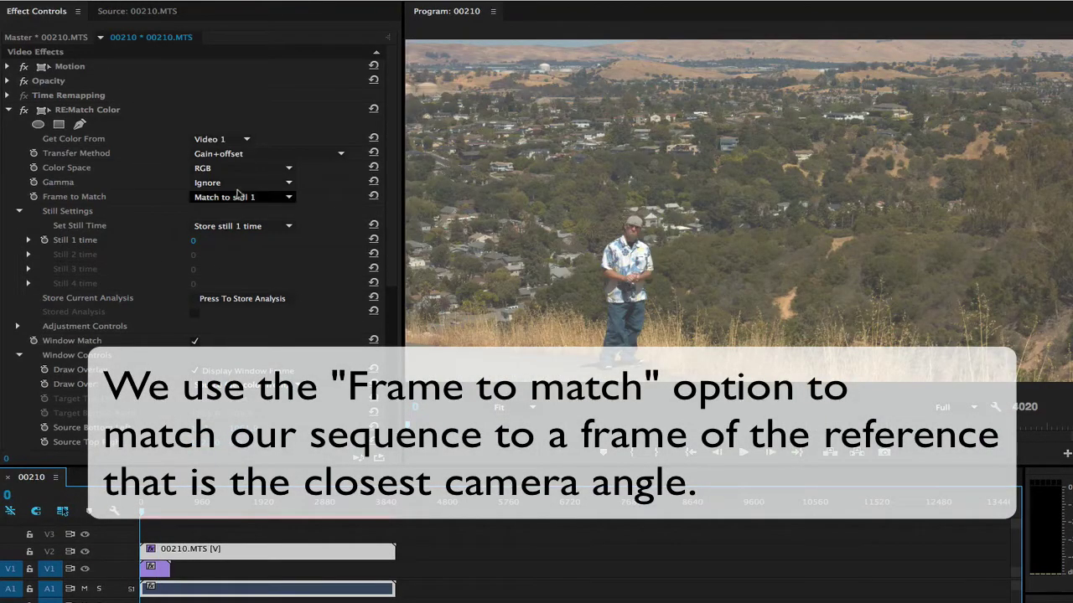
- Keep 'Match to still 1' and 'Store still 1 time', and uncheck Window Match
{"action": "left_click", "coordinate": [222, 202]}
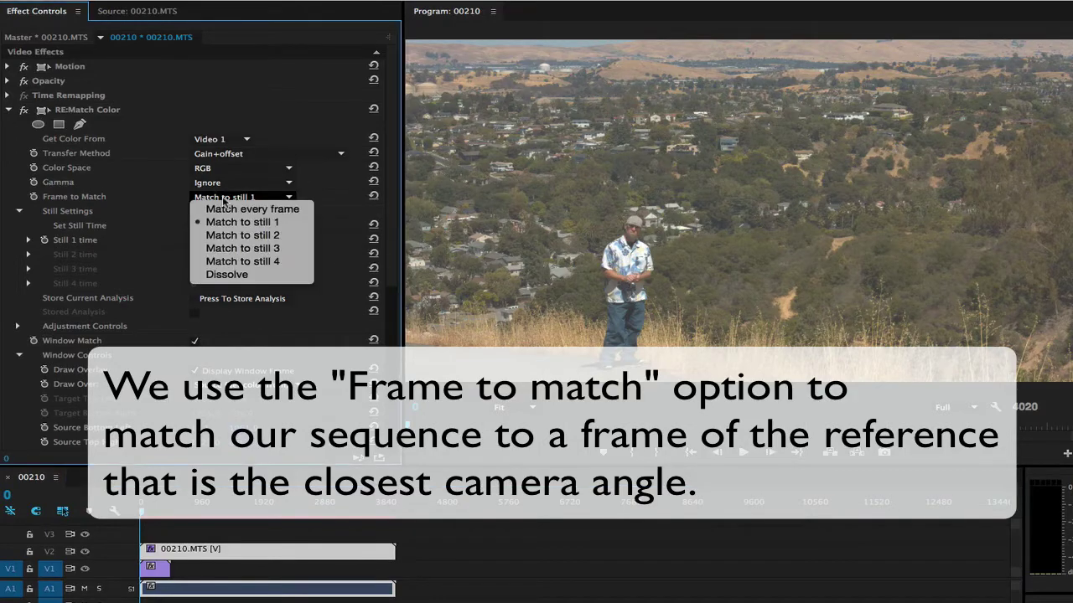
{"action": "left_click", "coordinate": [214, 222]}
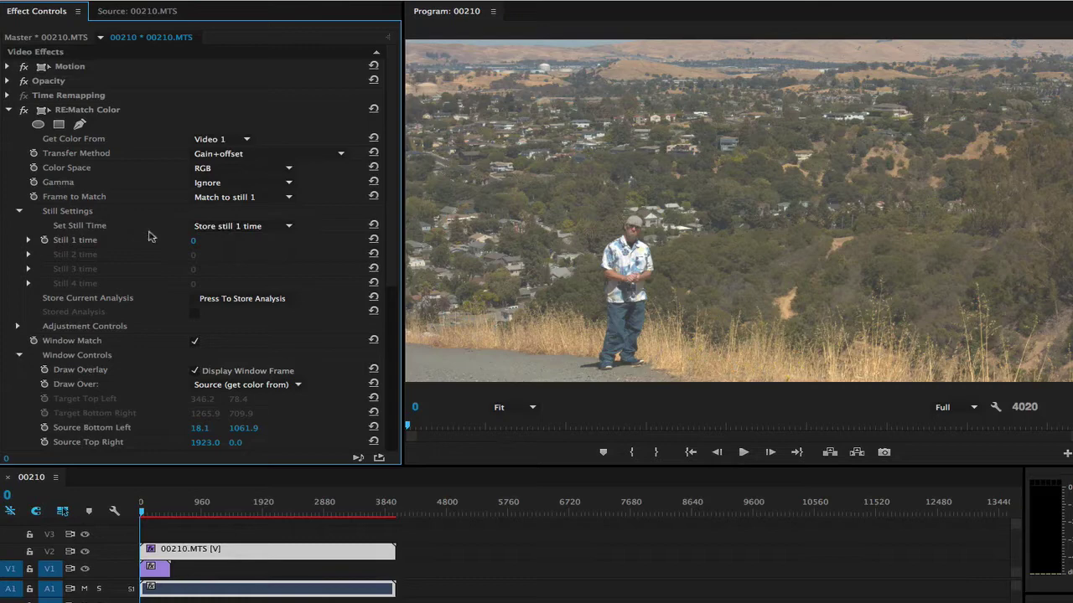
{"action": "left_click", "coordinate": [227, 227]}
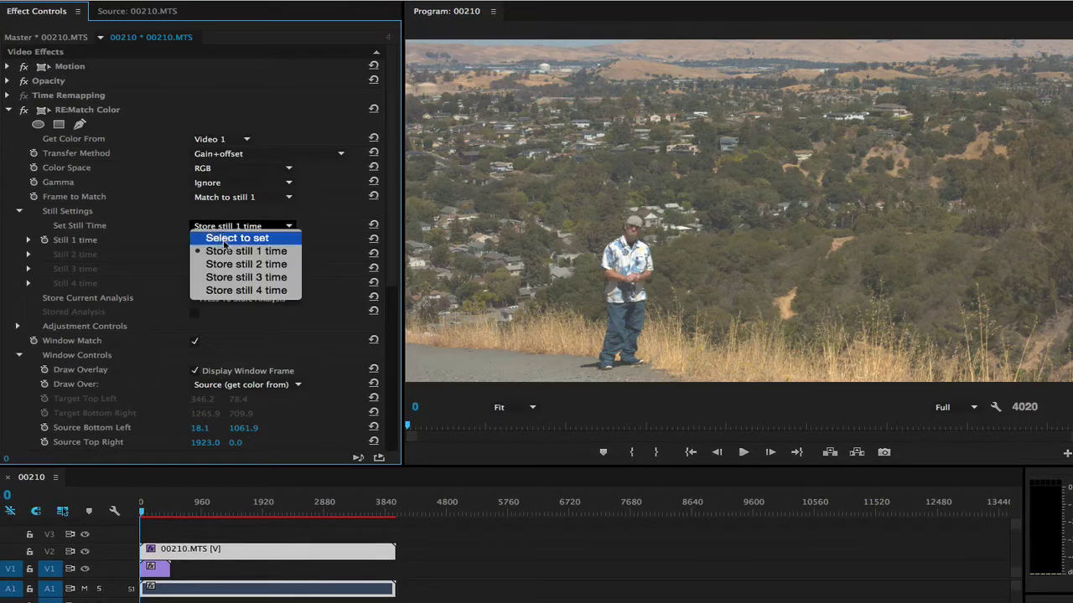
{"action": "left_click", "coordinate": [265, 252]}
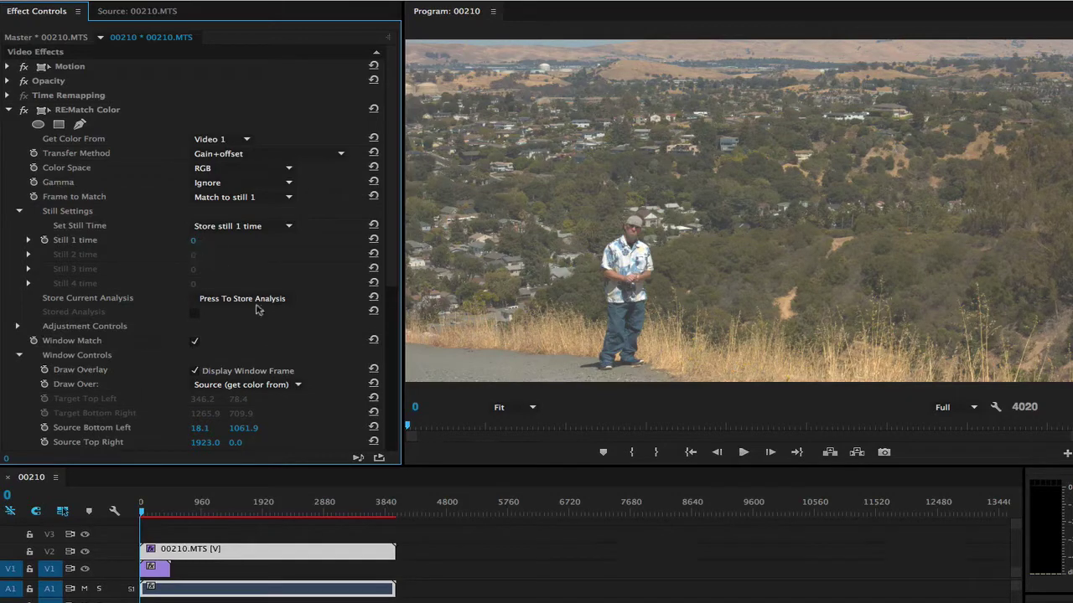
{"action": "left_click", "coordinate": [195, 340]}
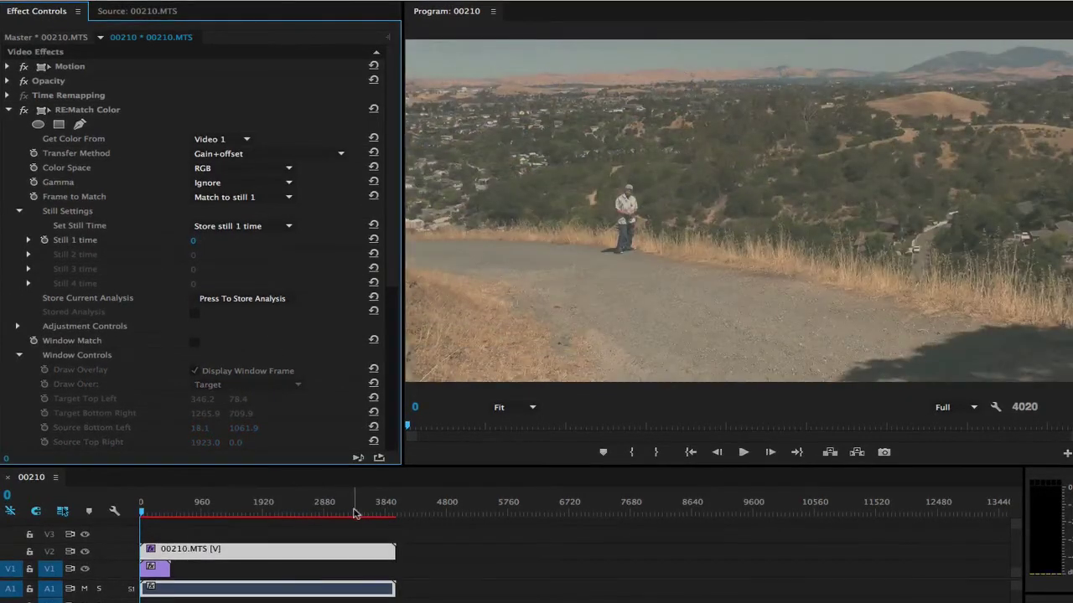
- Re-enable Window Match and resize the target window to 395.7, 84.7 – 1250.3, 736.7
{"action": "left_click", "coordinate": [194, 342]}
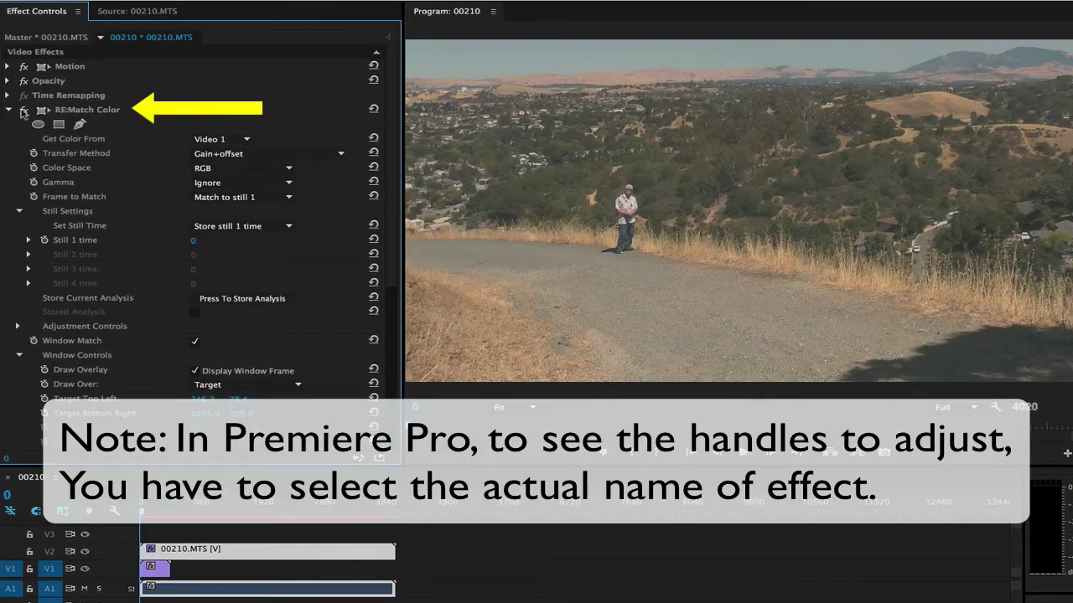
{"action": "left_click", "coordinate": [103, 111]}
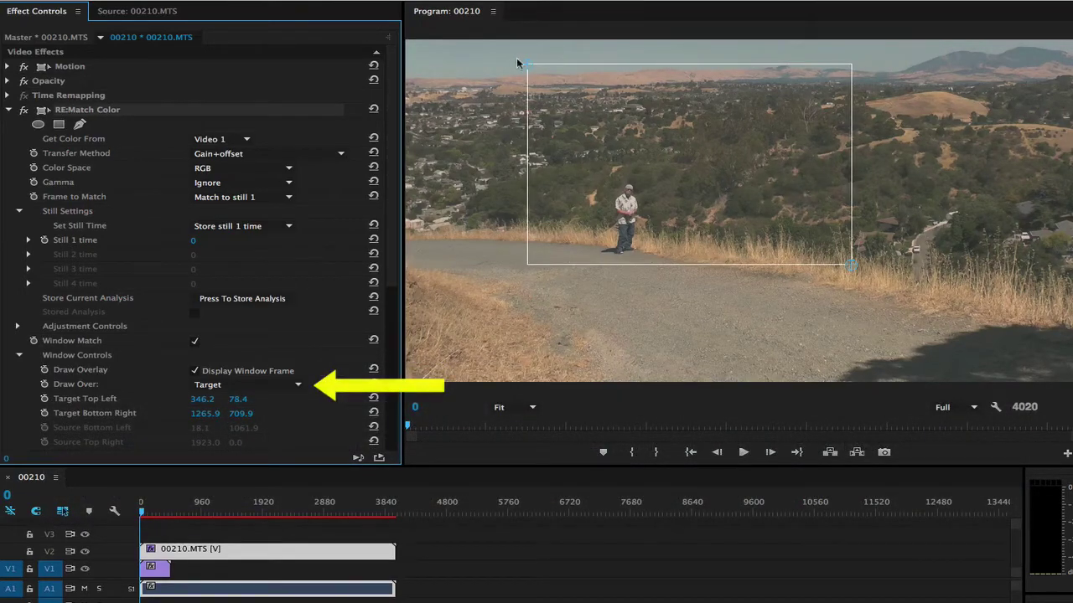
{"action": "mouse_move", "coordinate": [527, 63]}
{"action": "left_mouse_down"}
{"action": "mouse_move", "coordinate": [543, 77]}
{"action": "mouse_move", "coordinate": [544, 64]}
{"action": "left_mouse_up"}
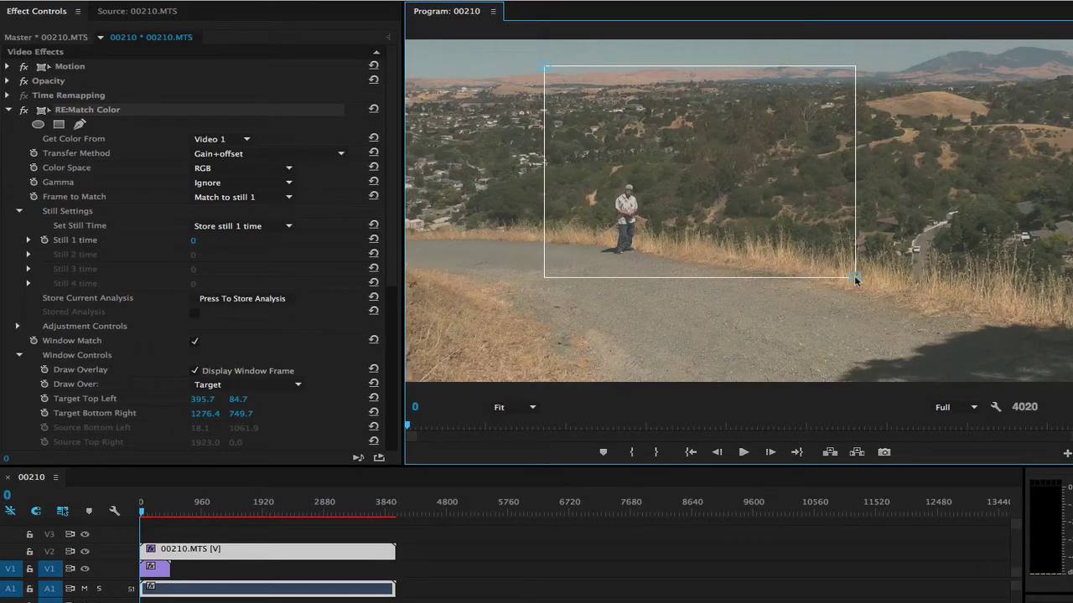
{"action": "left_click_drag", "start_coordinate": [855, 279], "coordinate": [831, 282]}
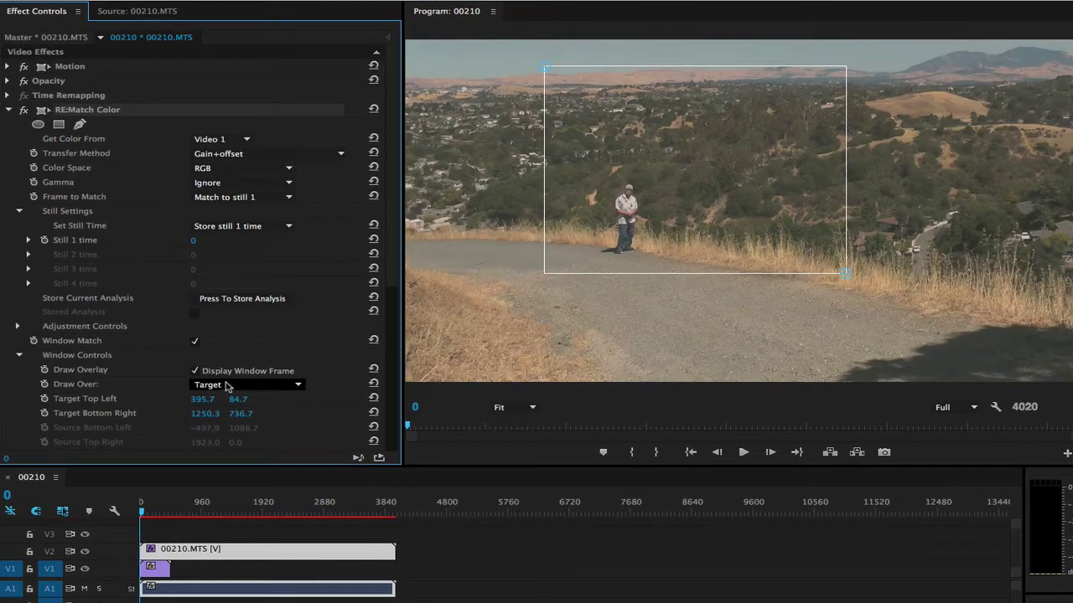
{"action": "left_click", "coordinate": [227, 387]}
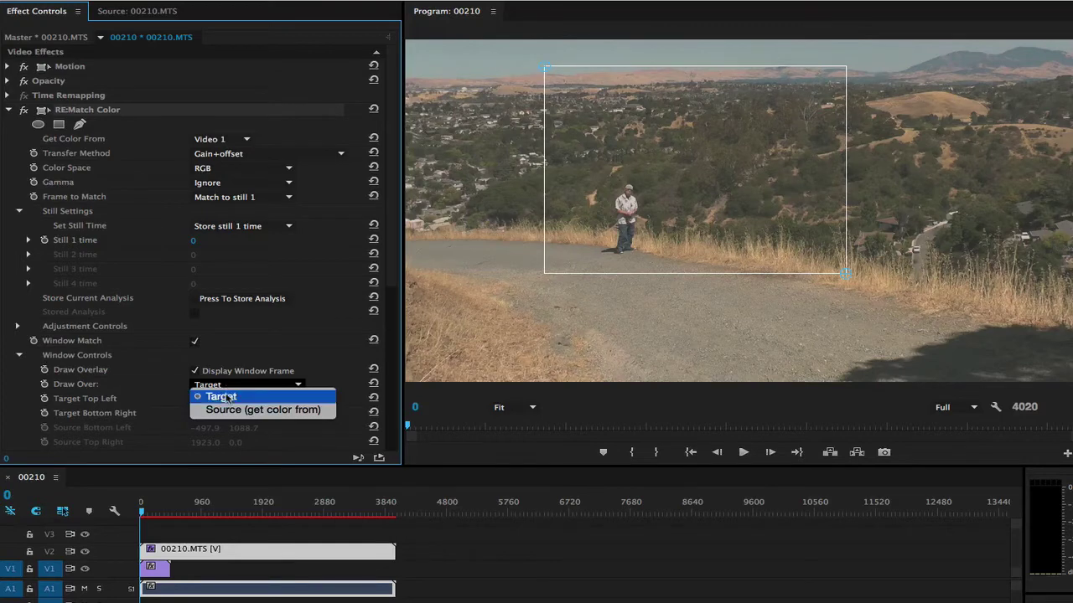
{"action": "left_click", "coordinate": [222, 397]}
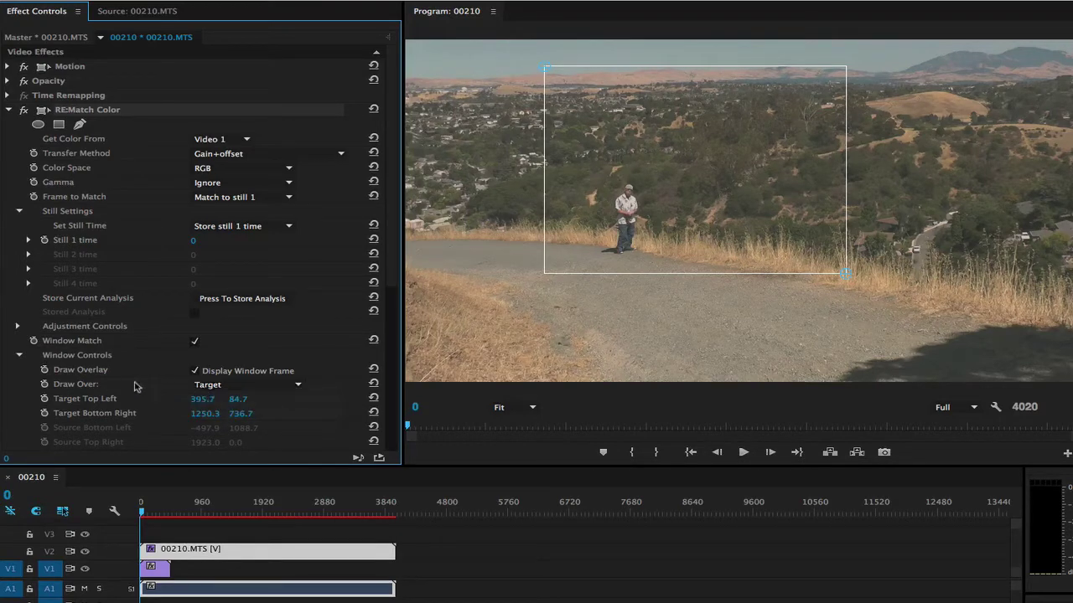
{"action": "left_click", "coordinate": [209, 384]}
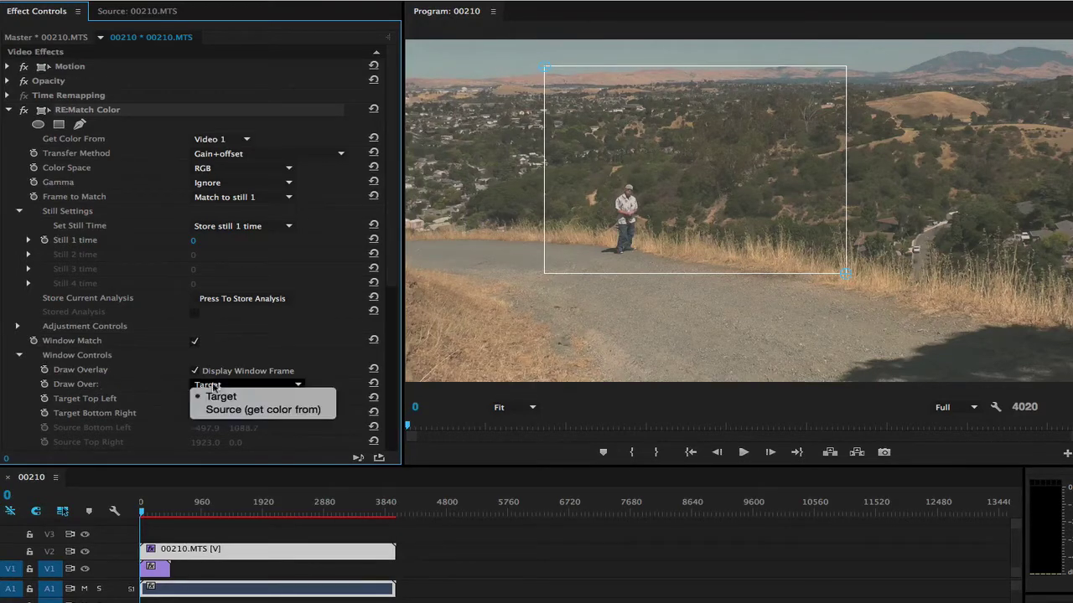
{"action": "left_click", "coordinate": [215, 410]}
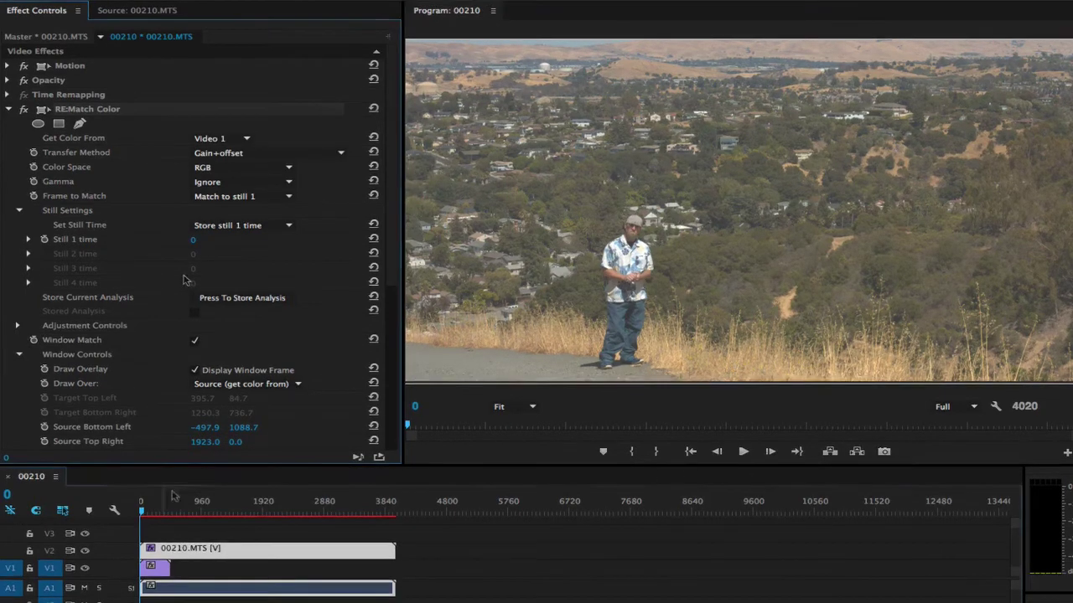
{"action": "left_click", "coordinate": [219, 385]}
{"action": "left_click", "coordinate": [214, 398]}
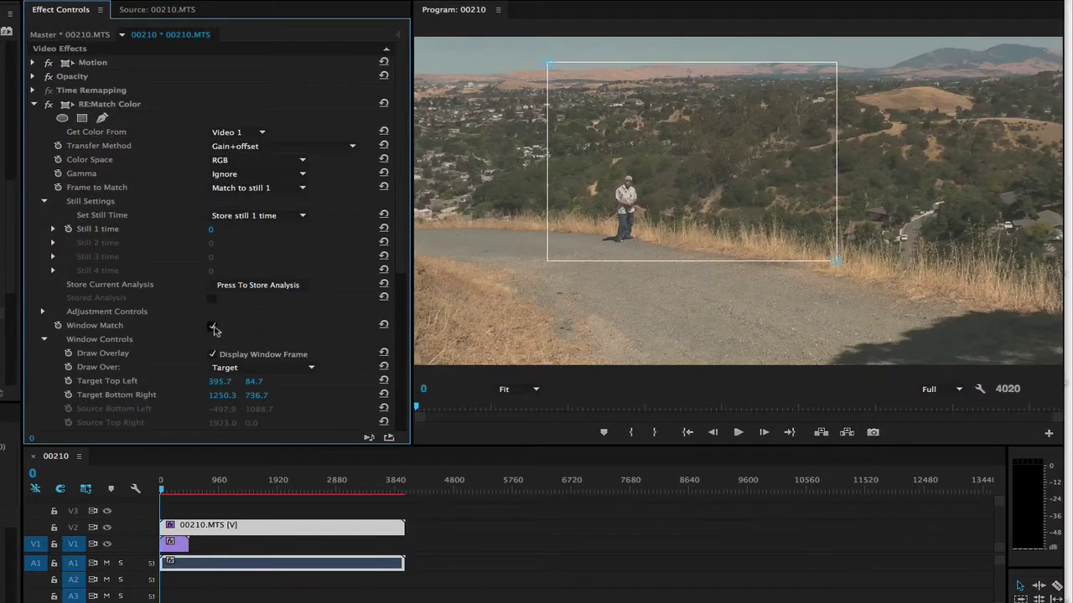
- Toggle Window Match off and on to compare, leaving it enabled
{"action": "left_click", "coordinate": [212, 327]}
{"action": "left_click", "coordinate": [212, 327]}
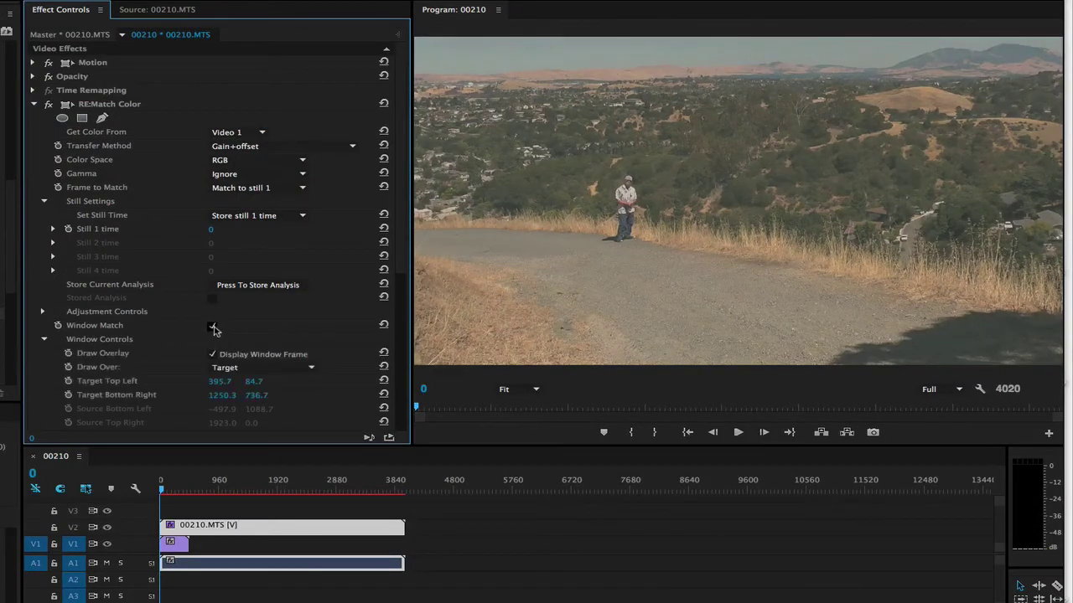
{"action": "left_click", "coordinate": [213, 326]}
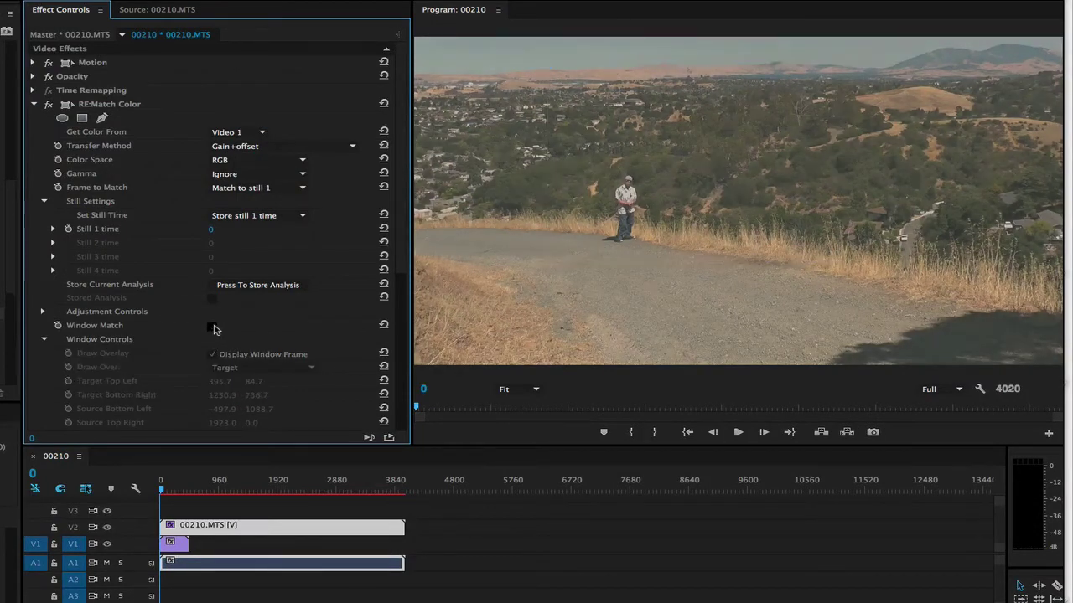
{"action": "left_click", "coordinate": [213, 327]}
{"action": "left_click", "coordinate": [212, 326]}
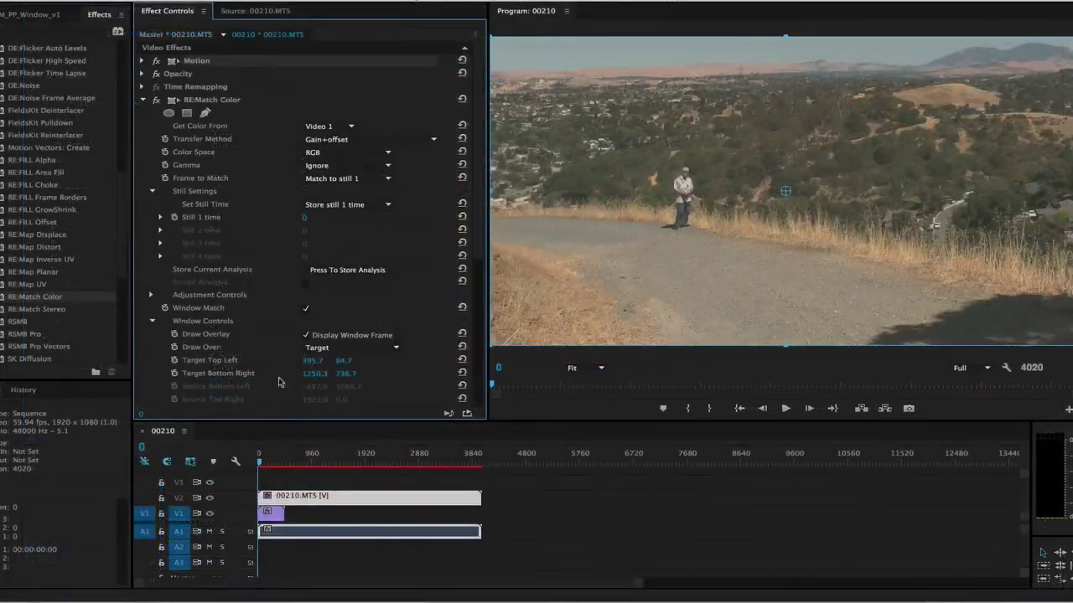
- Select the timeline clip and bring up the File > Export submenu
{"action": "left_click", "coordinate": [303, 500]}
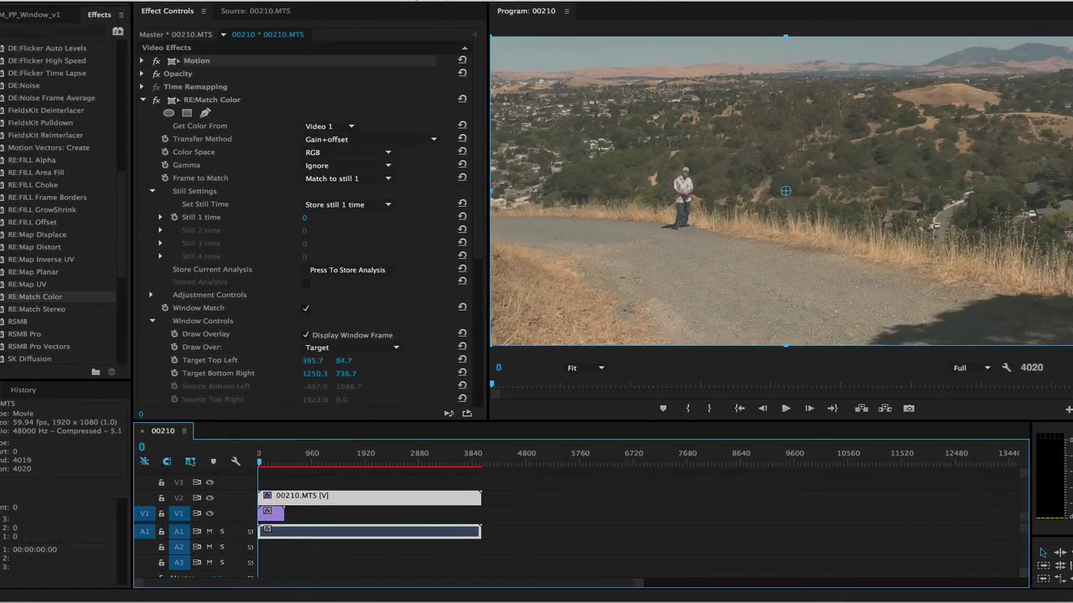
{"action": "left_click", "coordinate": [88, 0]}
{"action": "mouse_move", "coordinate": [146, 316]}
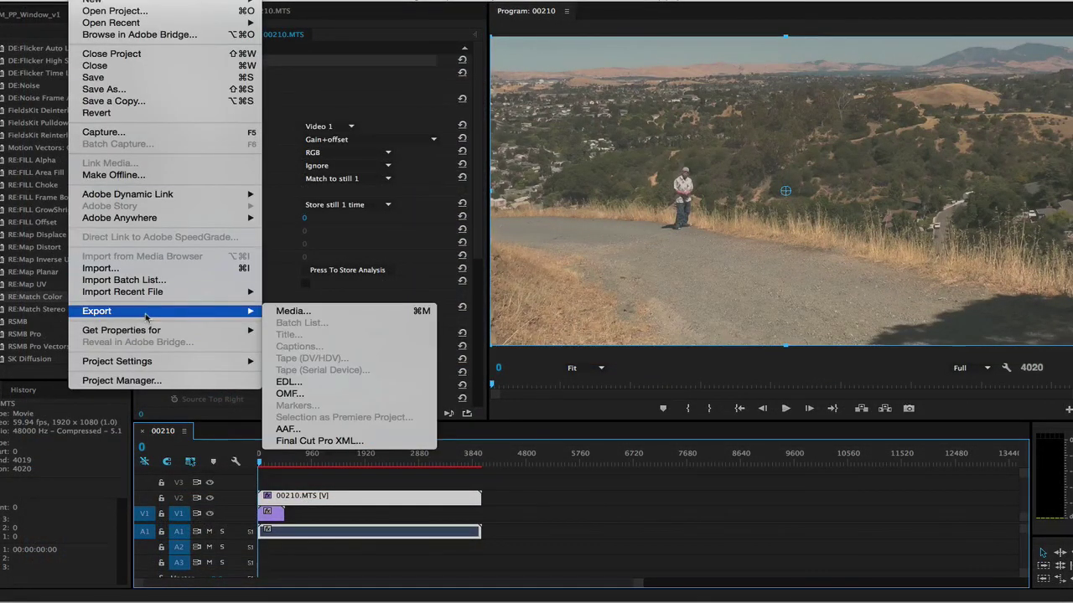